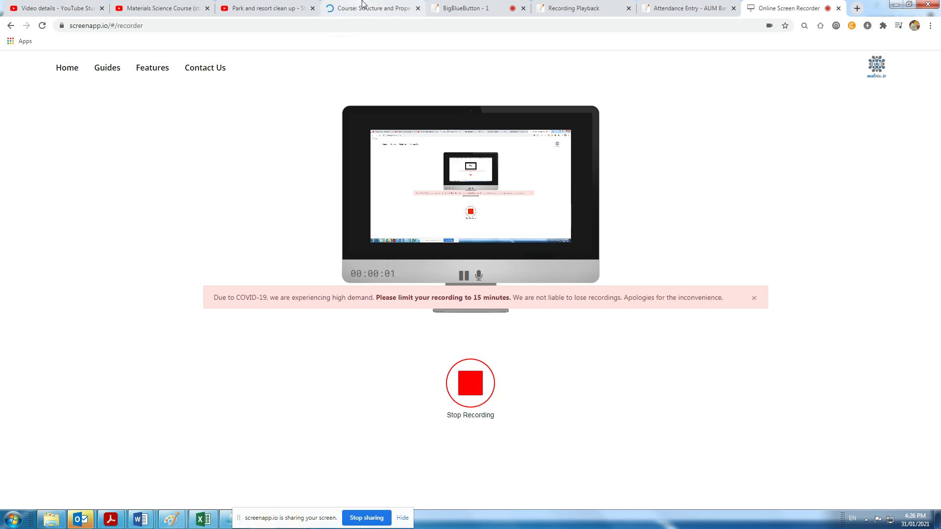
# Step: Open the PD3 assignment's grading summary from the Structure and Properties course page
pyautogui.click(362, 7)
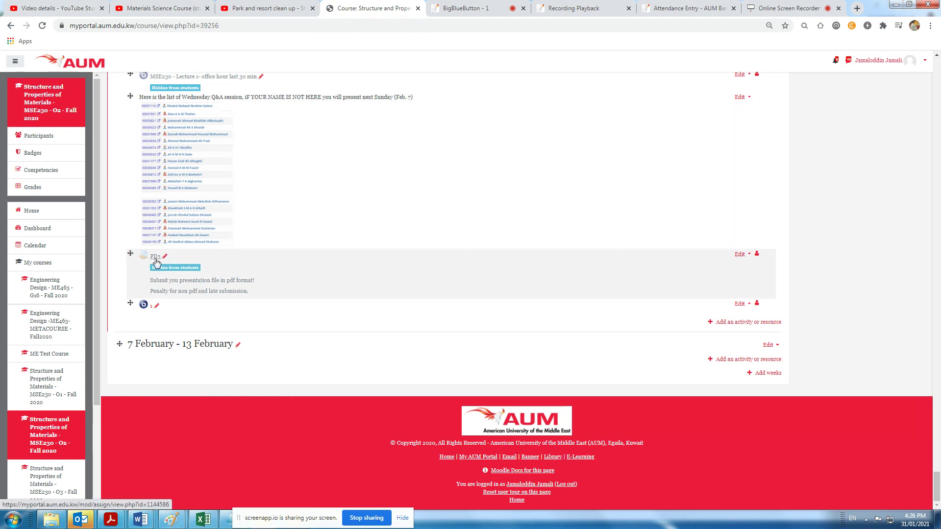
pyautogui.click(155, 257)
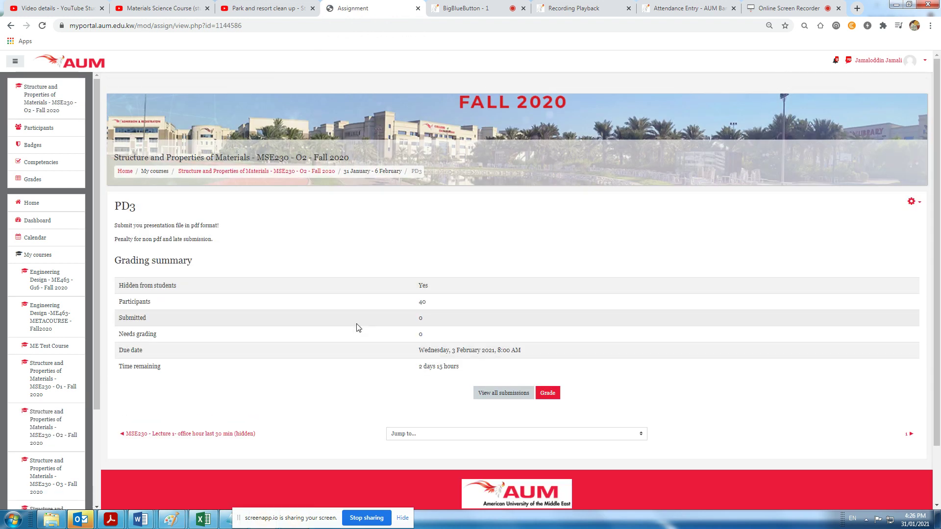
# Step: Highlight the PDF submission and penalty lines, then return to the MSE230 course page
pyautogui.moveTo(151, 239); pyautogui.dragTo(166, 239)
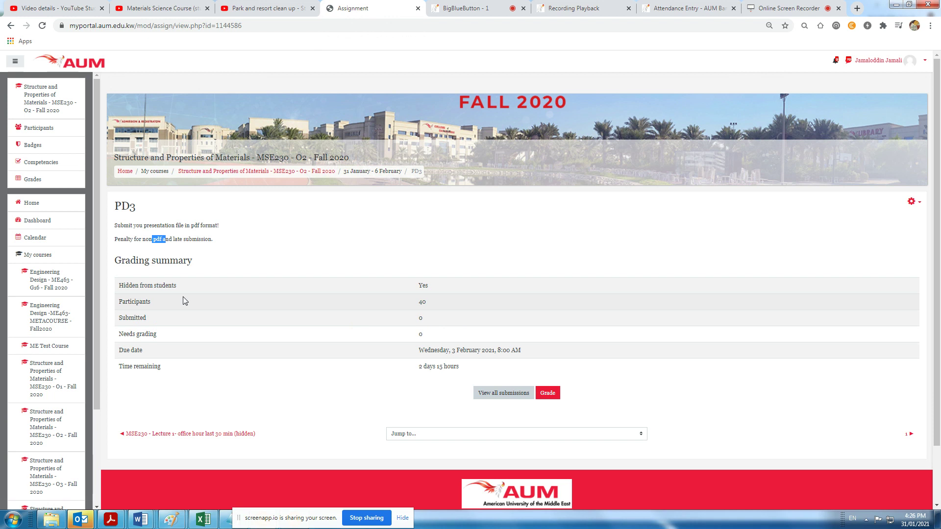
pyautogui.moveTo(168, 226); pyautogui.dragTo(197, 239)
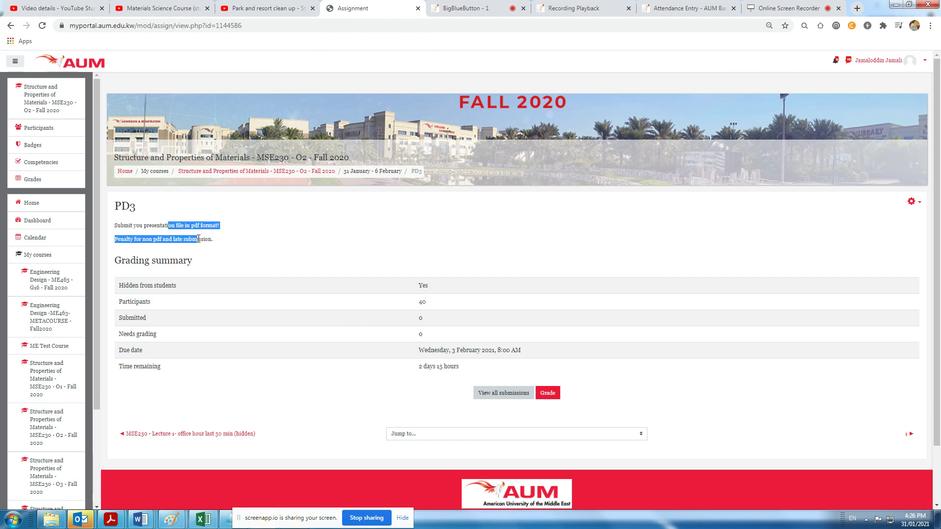
pyautogui.click(148, 241)
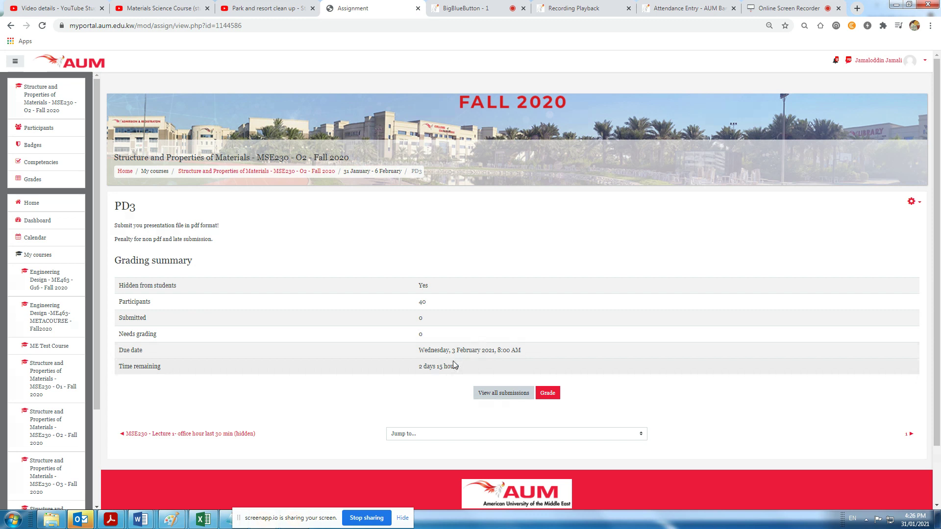
pyautogui.click(329, 174)
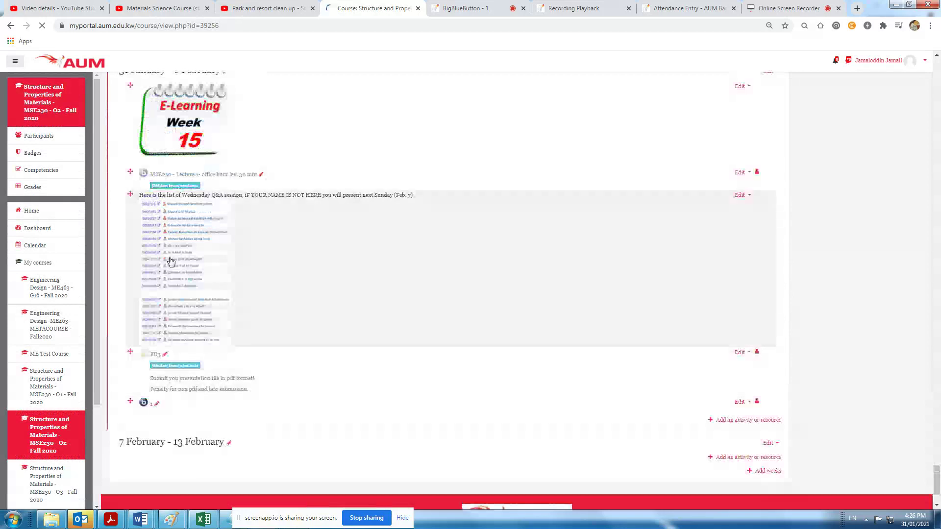
pyautogui.click(171, 261)
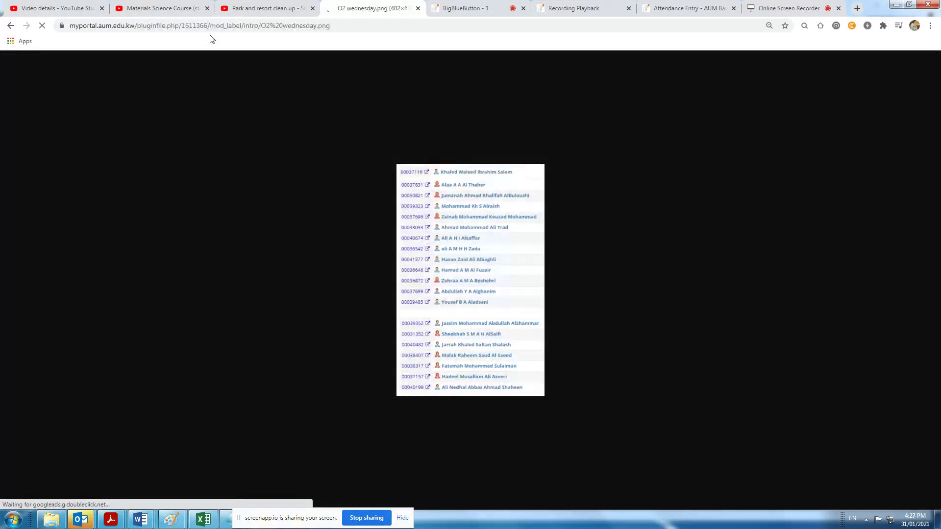
pyautogui.click(10, 25)
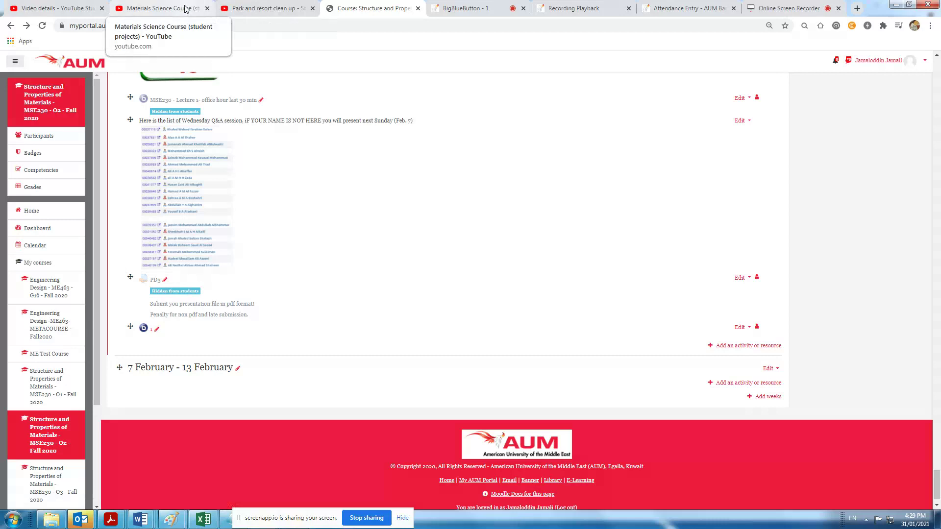
# Step: Open the More on ICA1 video's details from YouTube Studio's uploads list
pyautogui.click(158, 8)
pyautogui.click(263, 8)
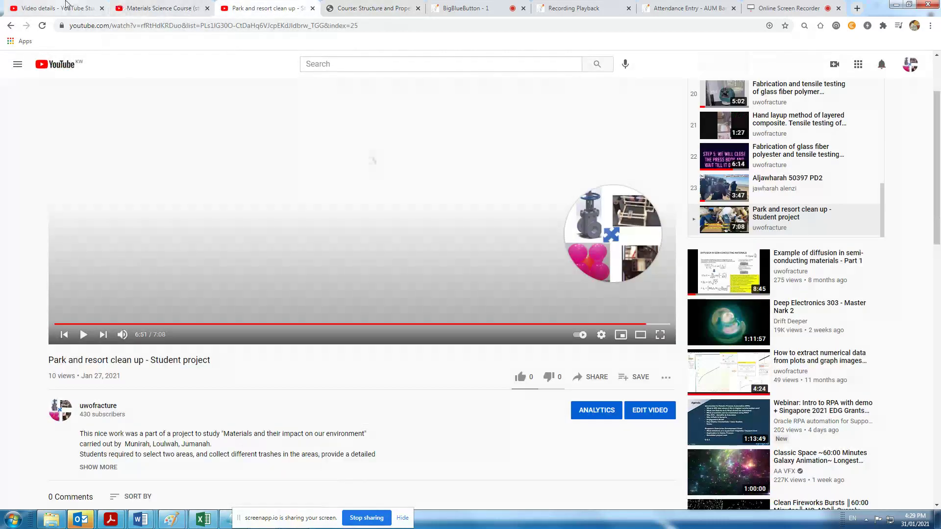
pyautogui.click(59, 9)
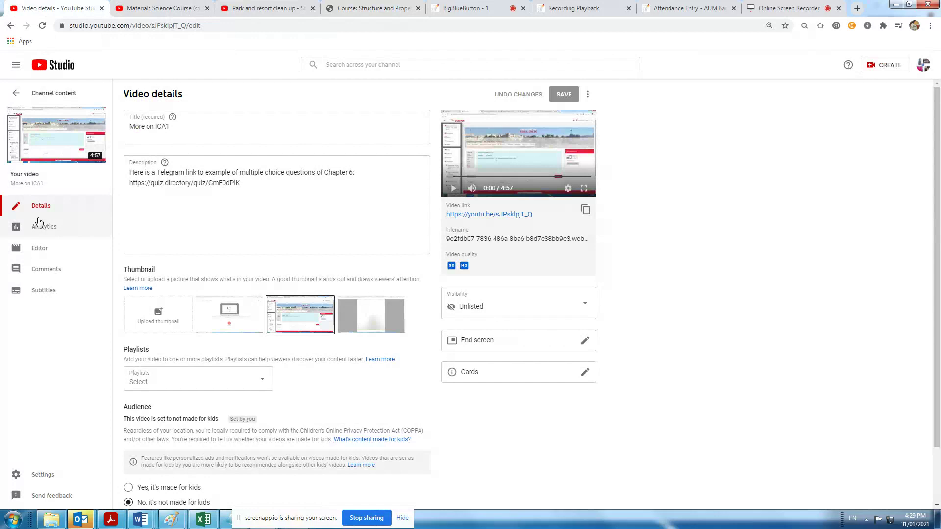
pyautogui.click(18, 94)
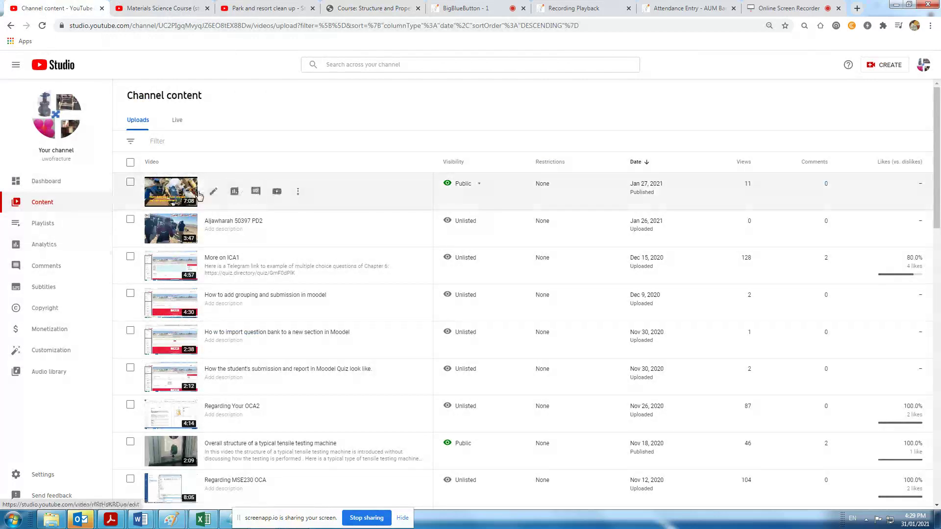
pyautogui.click(214, 269)
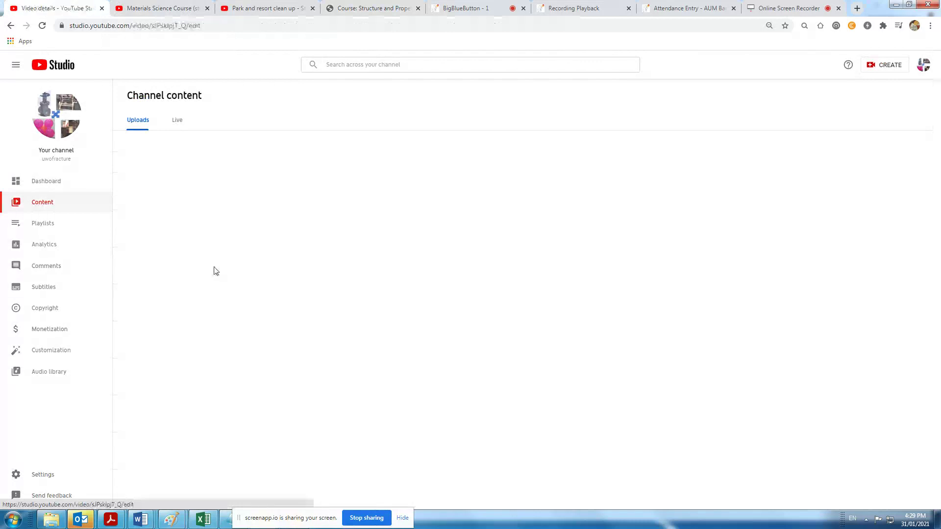
# Step: Confirm the More on ICA1 video's visibility stays Unlisted
pyautogui.click(584, 311)
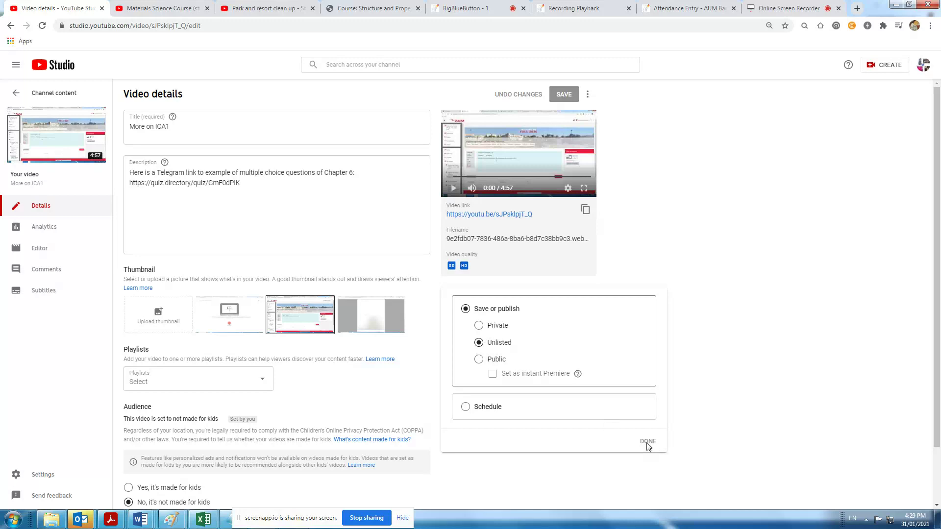
pyautogui.click(711, 379)
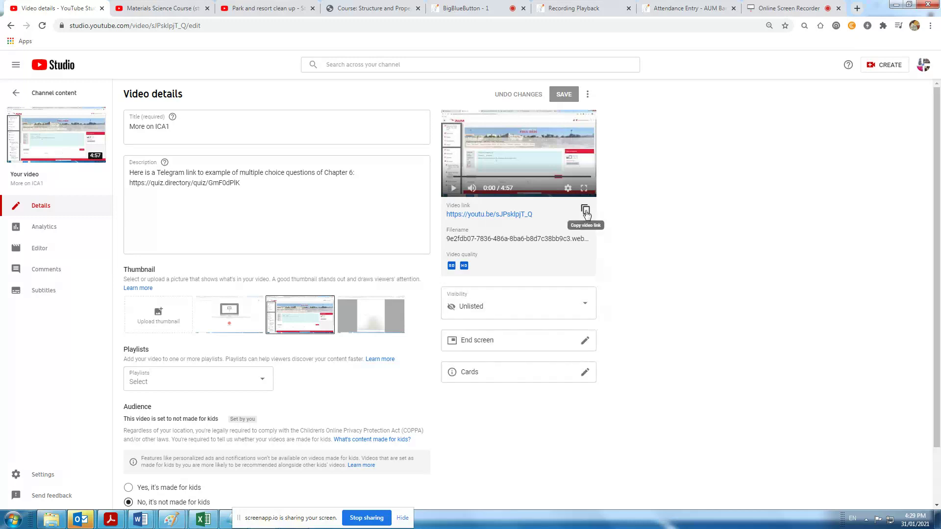
pyautogui.click(585, 306)
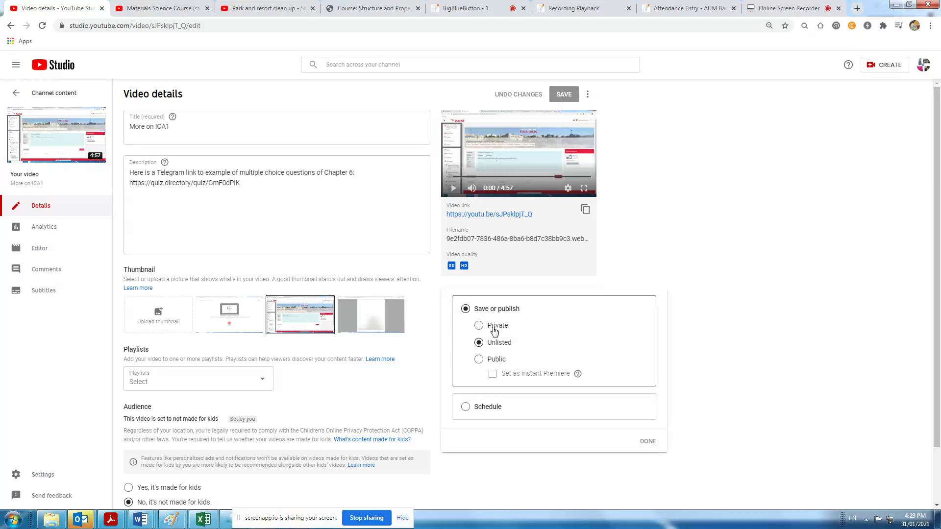
pyautogui.click(741, 222)
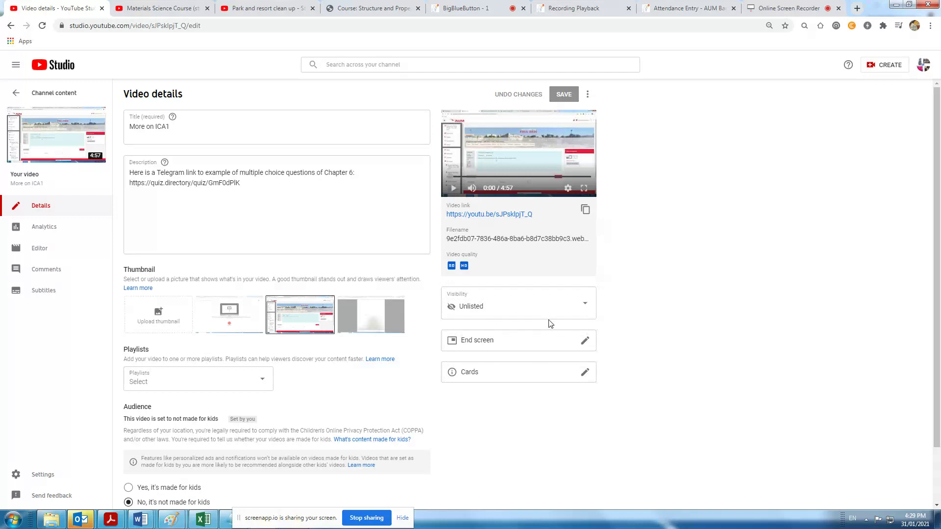
pyautogui.click(584, 303)
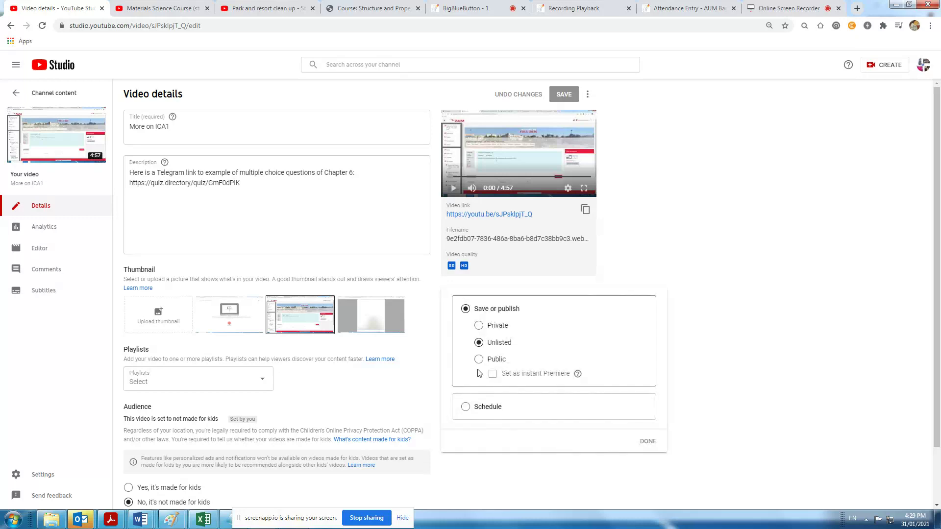
pyautogui.click(677, 347)
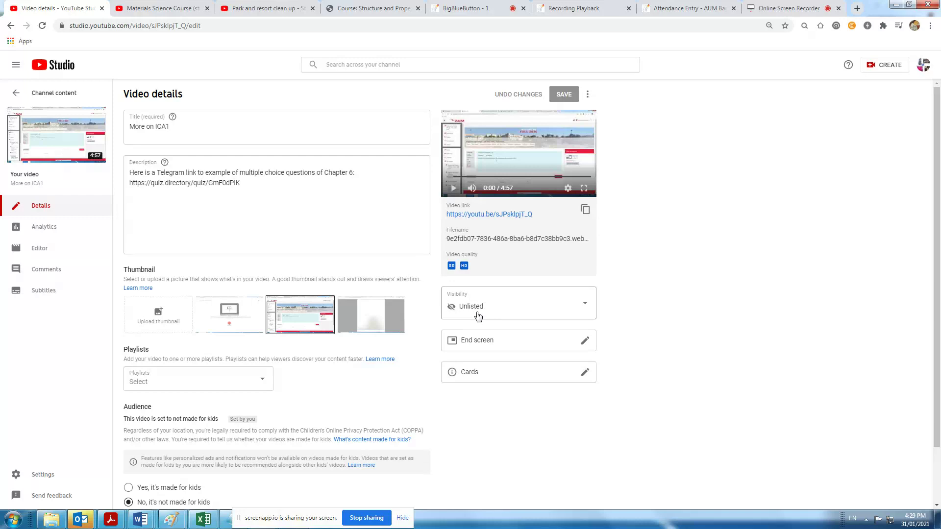
# Step: Copy the video's share link and join the MSE230 BigBlueButton conference
pyautogui.click(586, 210)
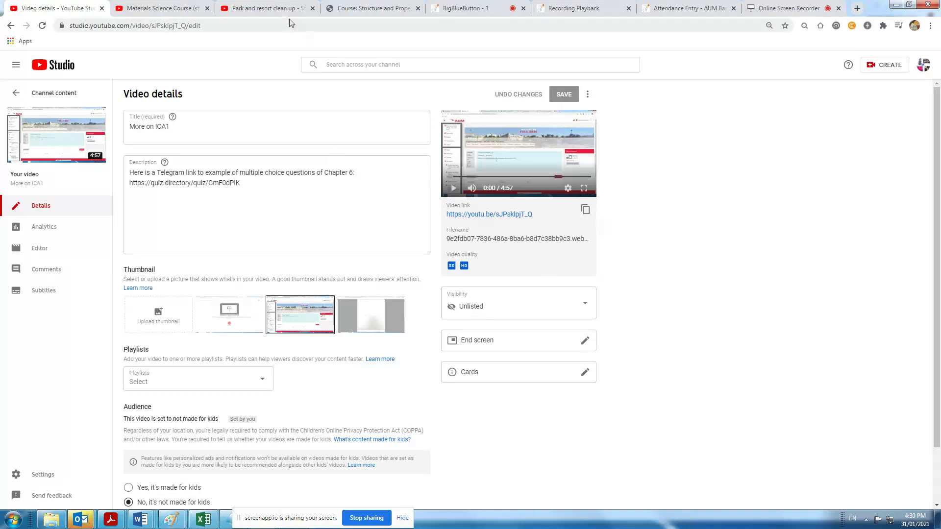
pyautogui.click(360, 8)
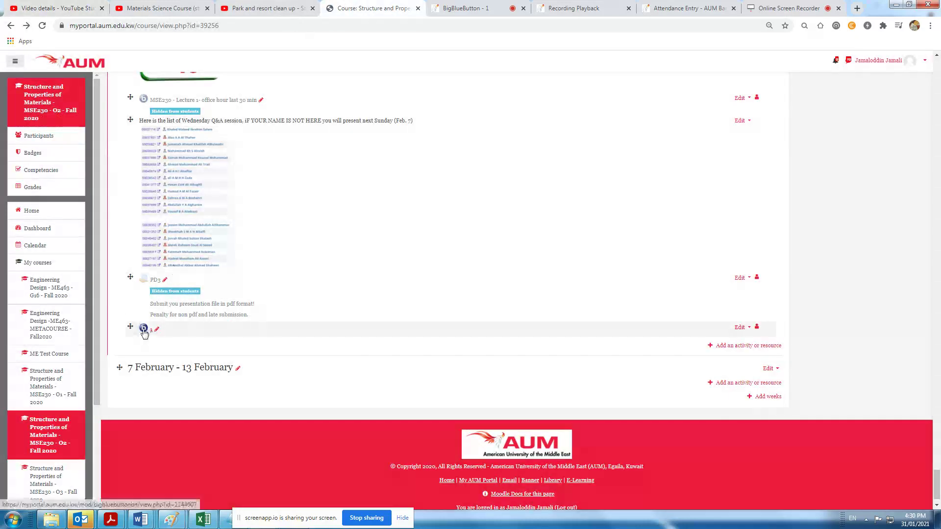
pyautogui.click(144, 329)
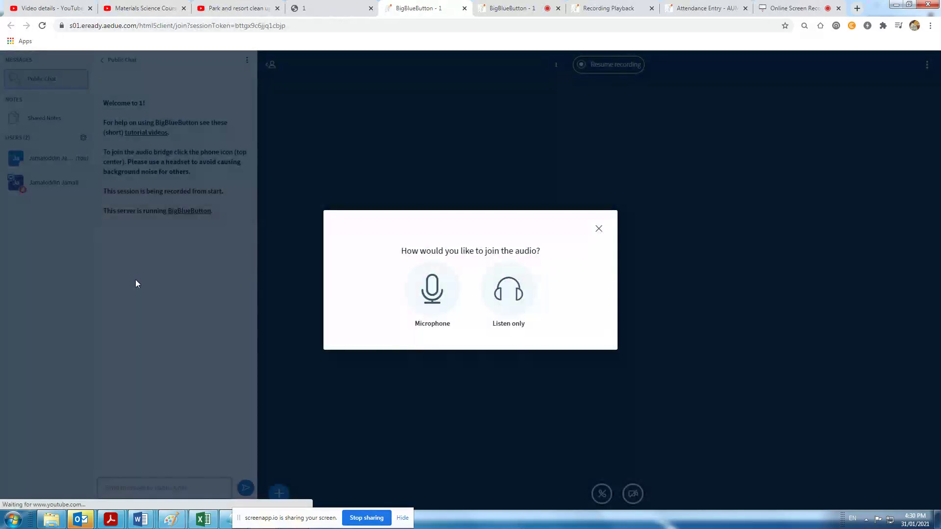
# Step: Join audio as listen-only and paste the YouTube link into a private chat message
pyautogui.click(515, 293)
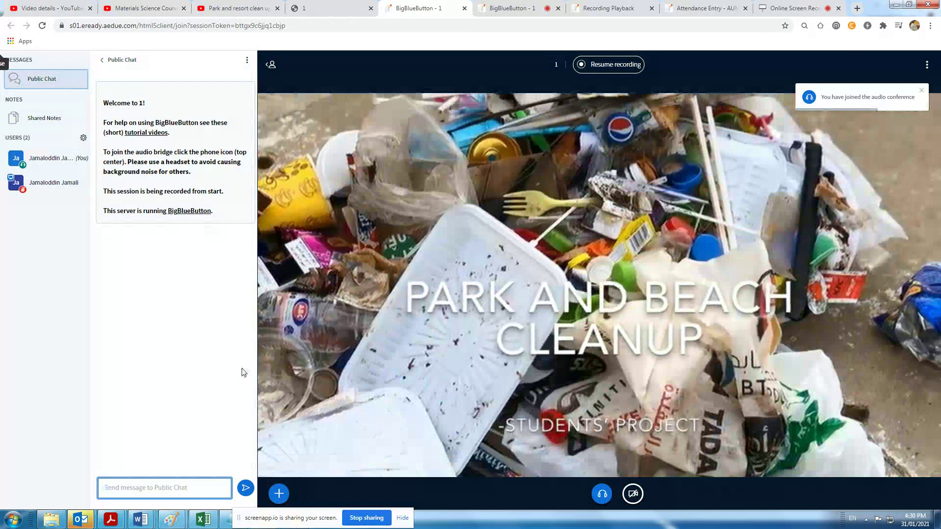
pyautogui.click(55, 185)
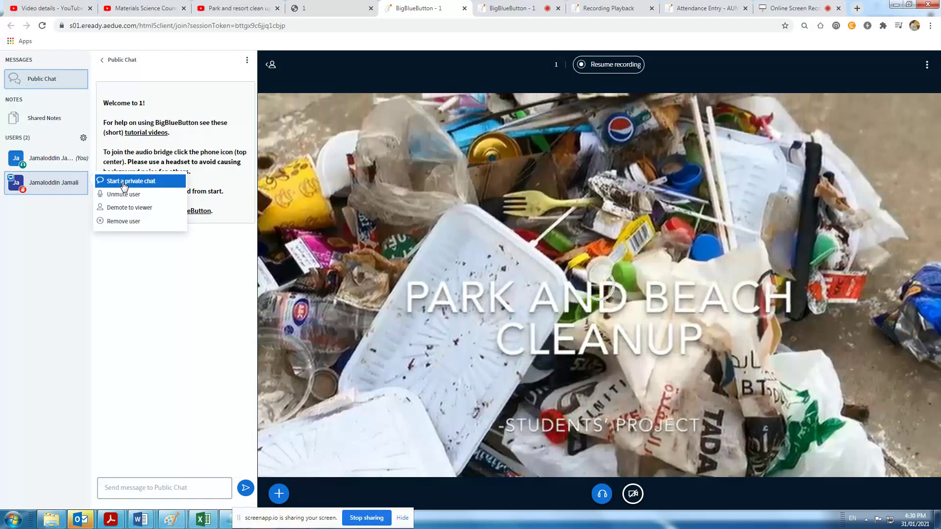
pyautogui.click(122, 182)
pyautogui.rightClick(150, 488)
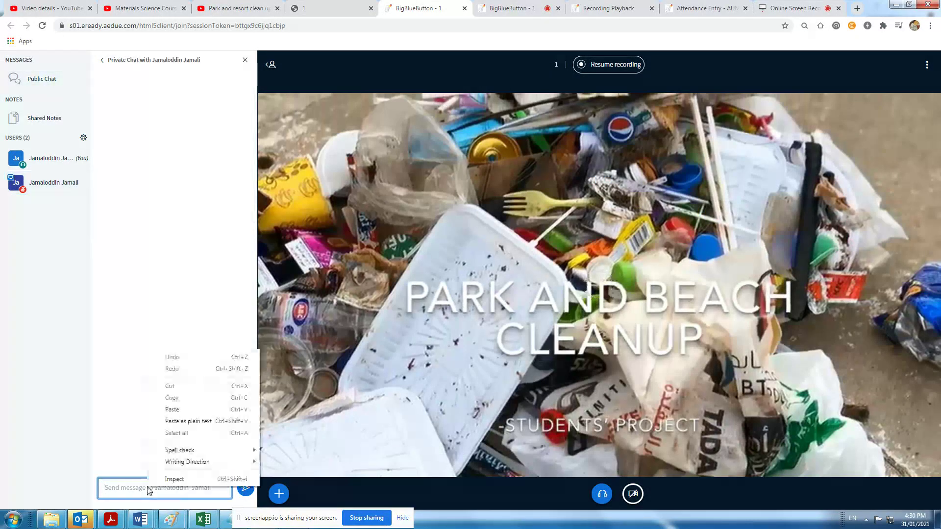
pyautogui.click(177, 414)
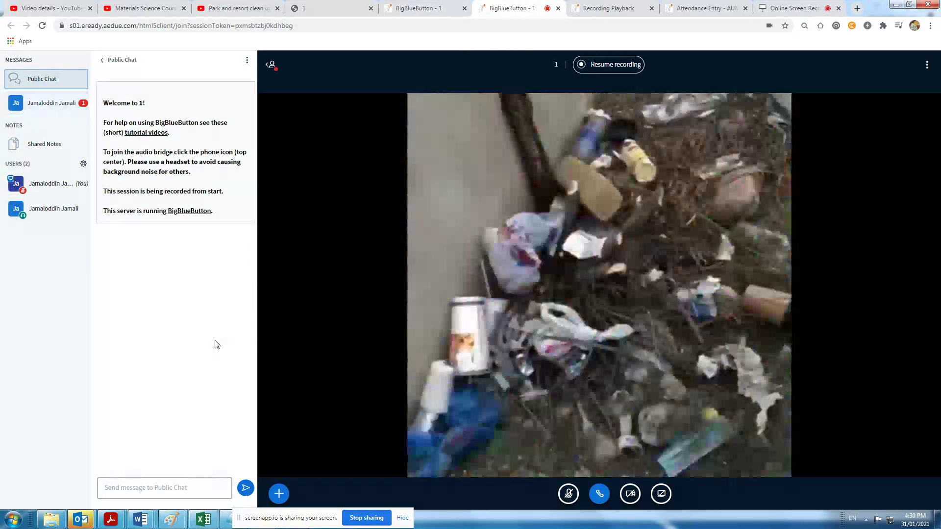
# Step: Stop the shared external video and open the private chat with the YouTube link
pyautogui.click(278, 494)
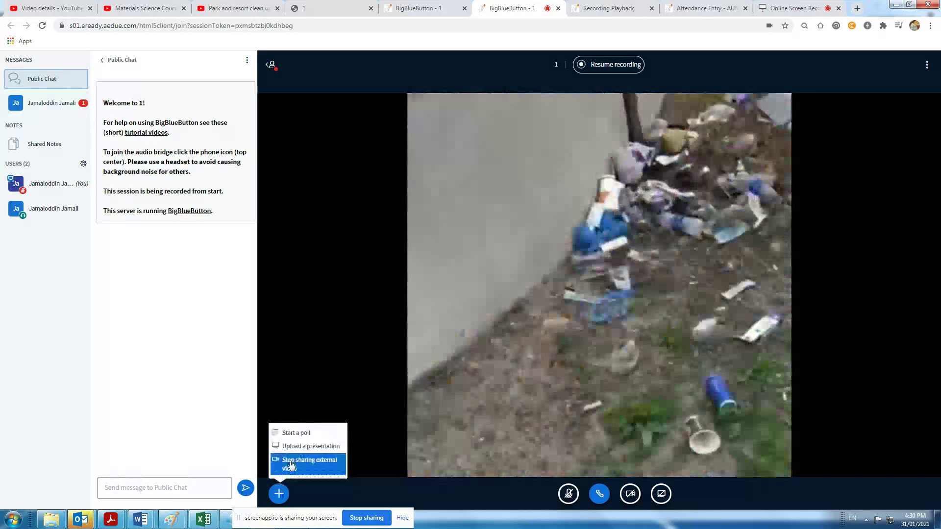
pyautogui.click(302, 468)
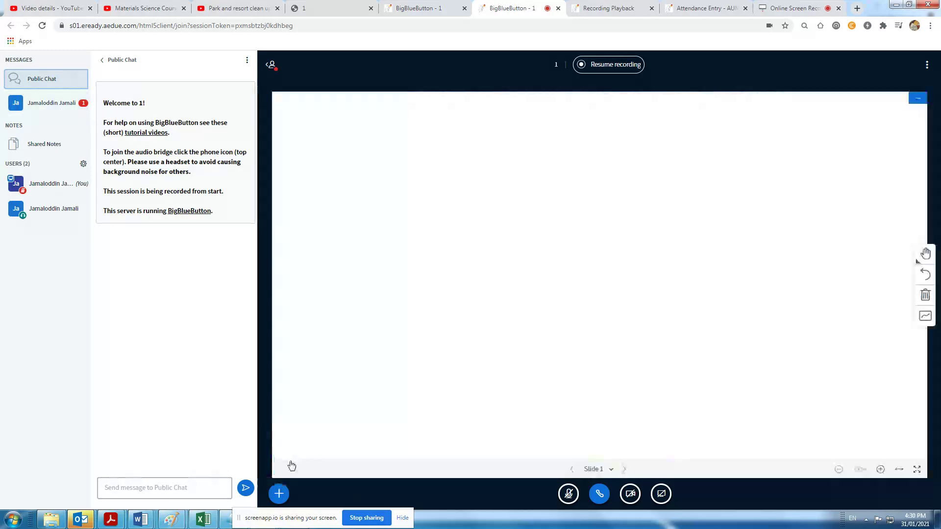
pyautogui.click(51, 103)
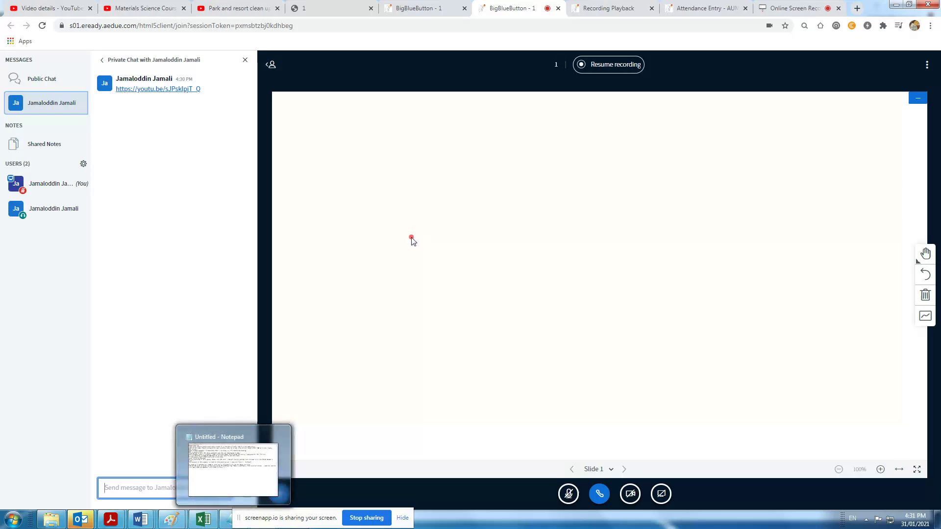
# Step: Paste the note "55 to 65 seconds." from Notepad into a whiteboard text box
pyautogui.click(234, 519)
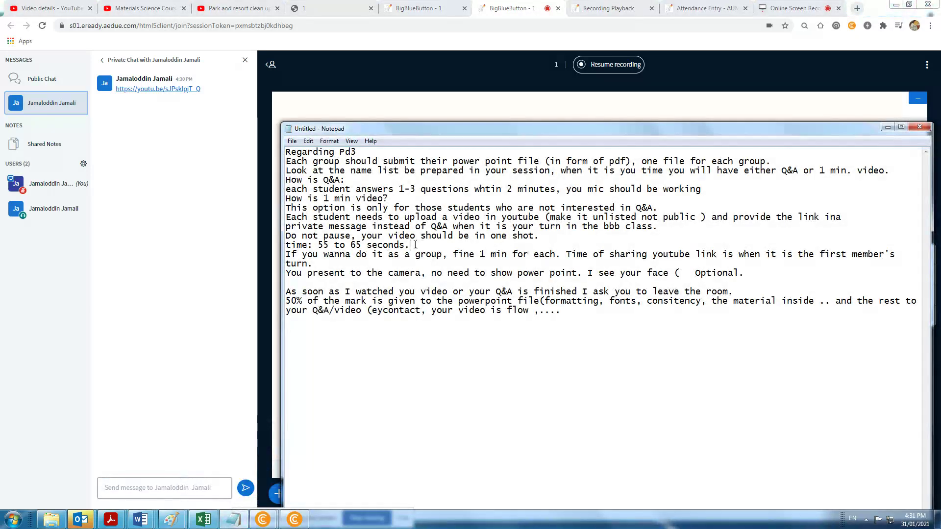
pyautogui.moveTo(410, 245); pyautogui.dragTo(313, 245)
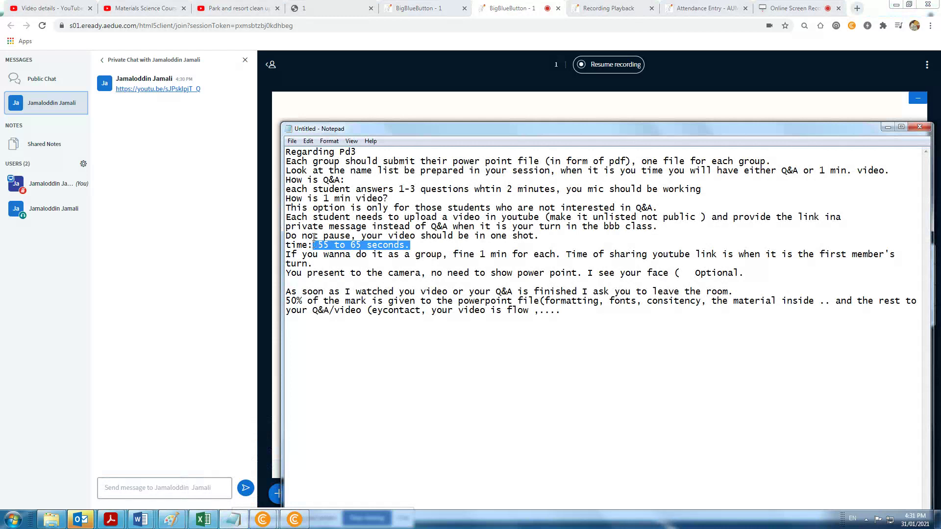
pyautogui.click(887, 127)
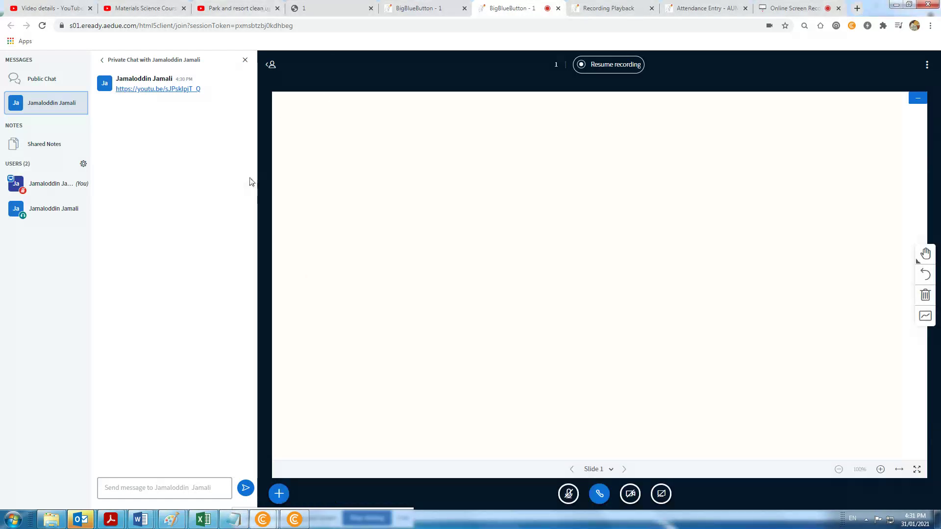
pyautogui.click(925, 254)
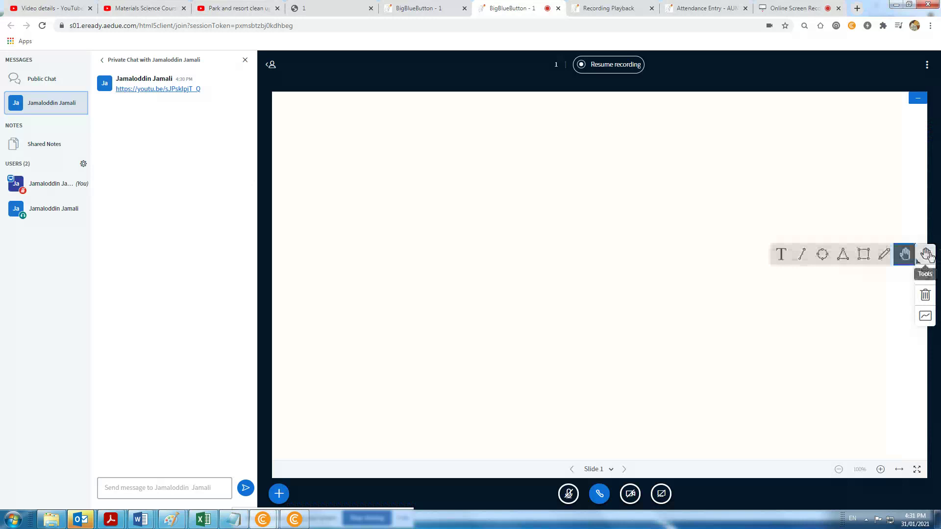
pyautogui.click(781, 255)
pyautogui.moveTo(307, 174); pyautogui.dragTo(641, 302)
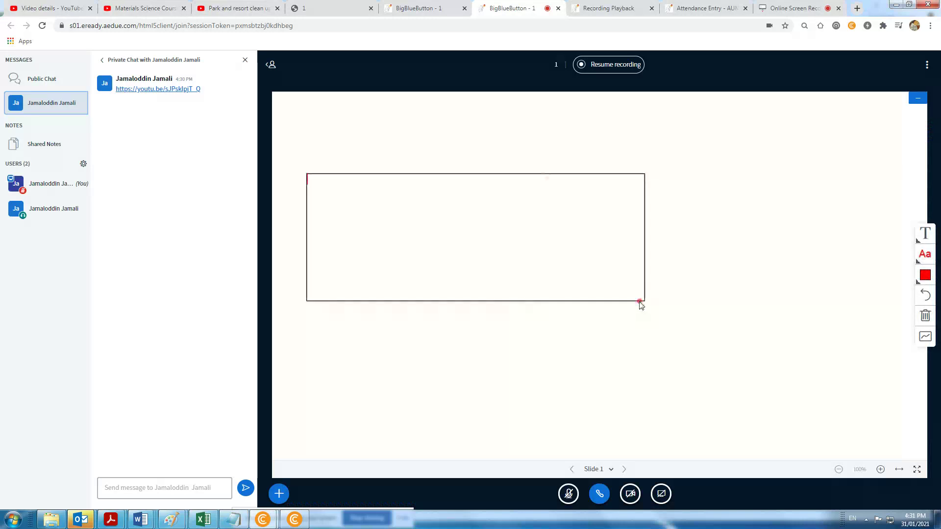
pyautogui.hotkey('ctrl', 'v')
pyautogui.click(603, 294)
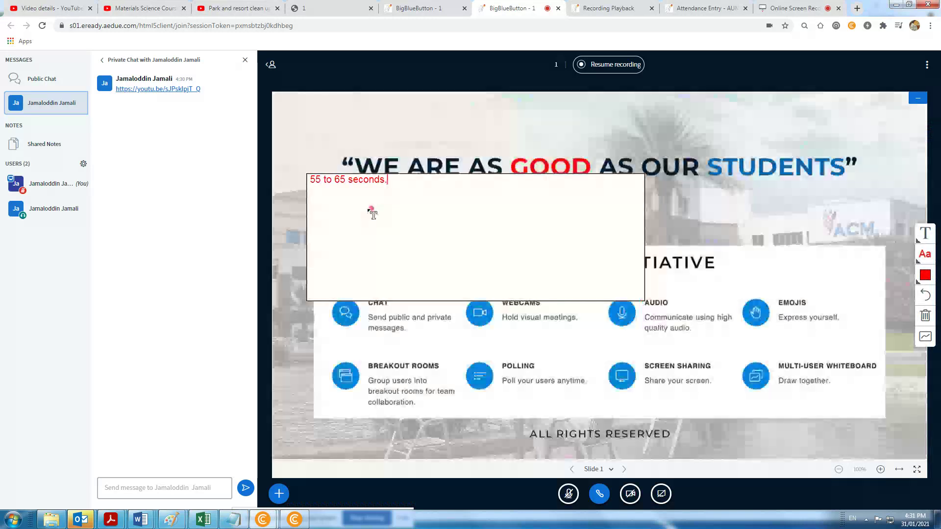
pyautogui.scroll(3, 318, 186)
pyautogui.scroll(2, 318, 185)
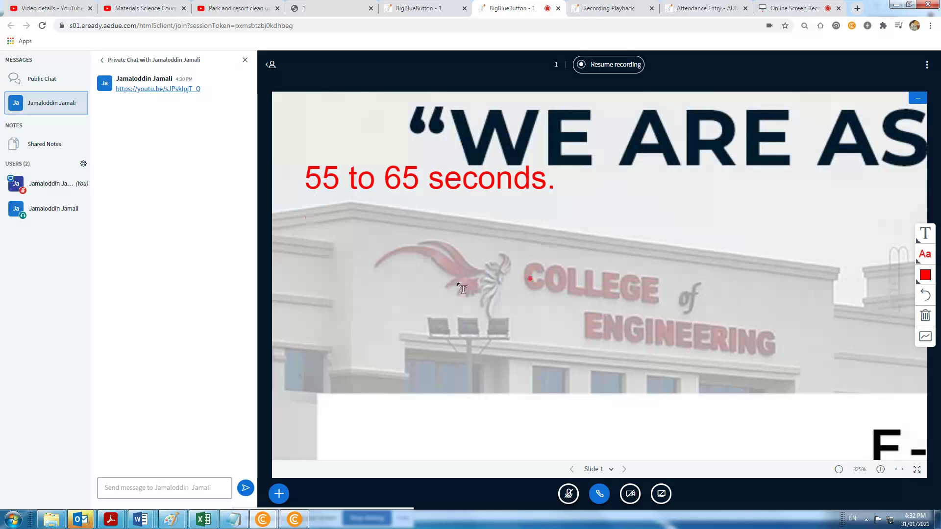
# Step: Write a small "x y" label below the time note on the whiteboard
pyautogui.moveTo(374, 252); pyautogui.dragTo(653, 312)
pyautogui.write('x')
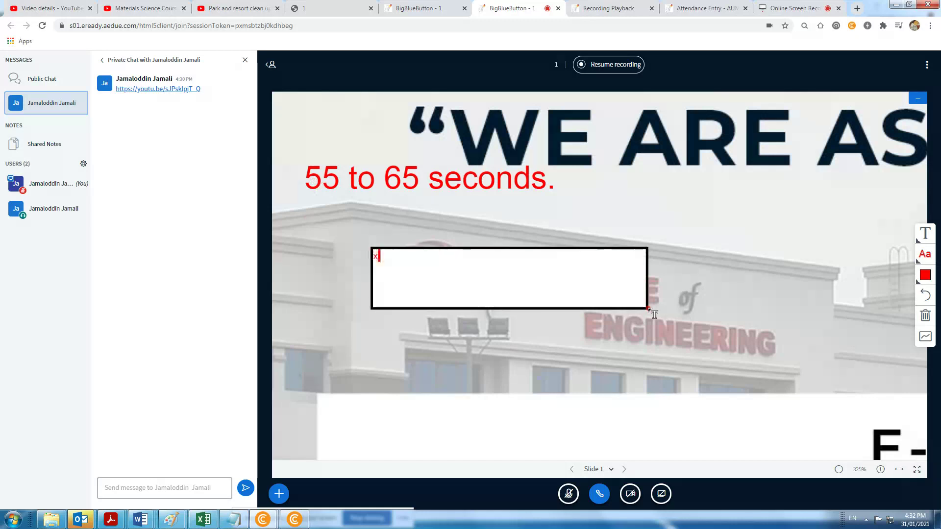
pyautogui.write(' y')
pyautogui.click(344, 346)
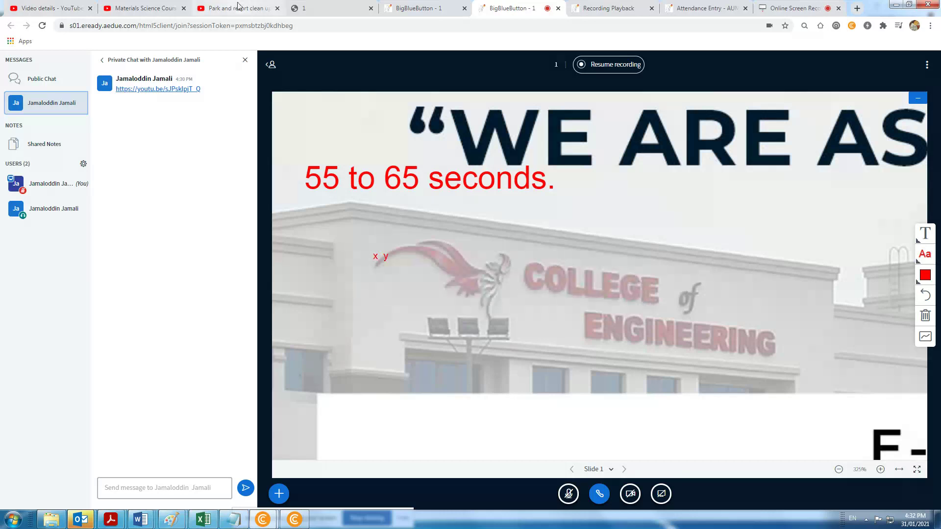
pyautogui.click(318, 7)
# Step: Return to the MSE230 course page with the Wednesday Q&A name list
pyautogui.click(290, 178)
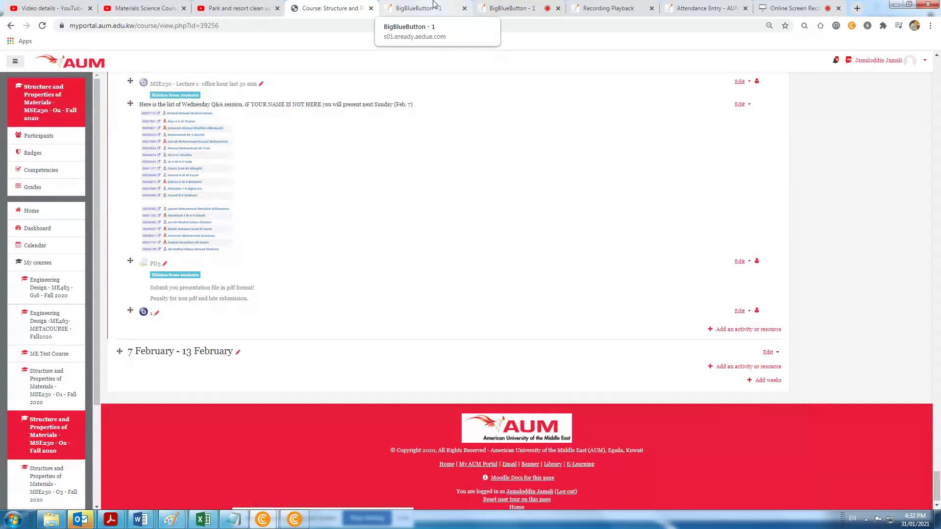
pyautogui.click(419, 9)
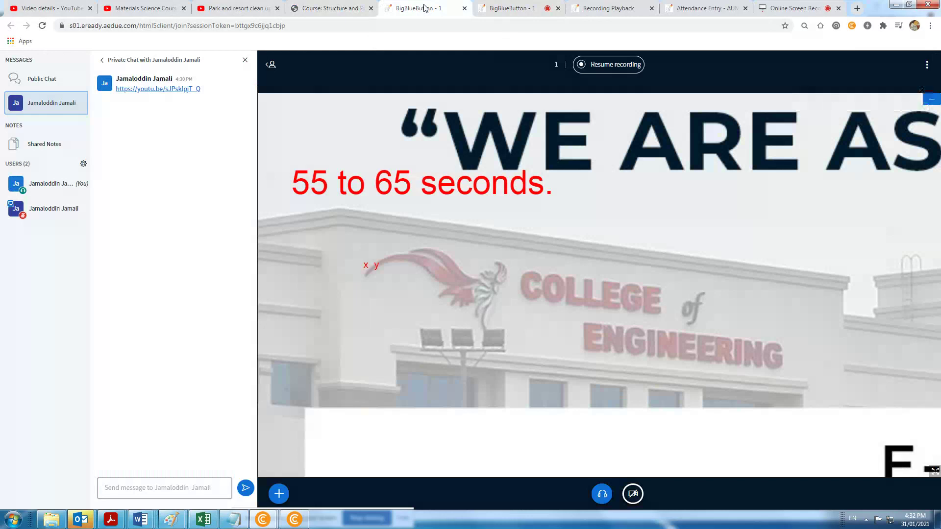